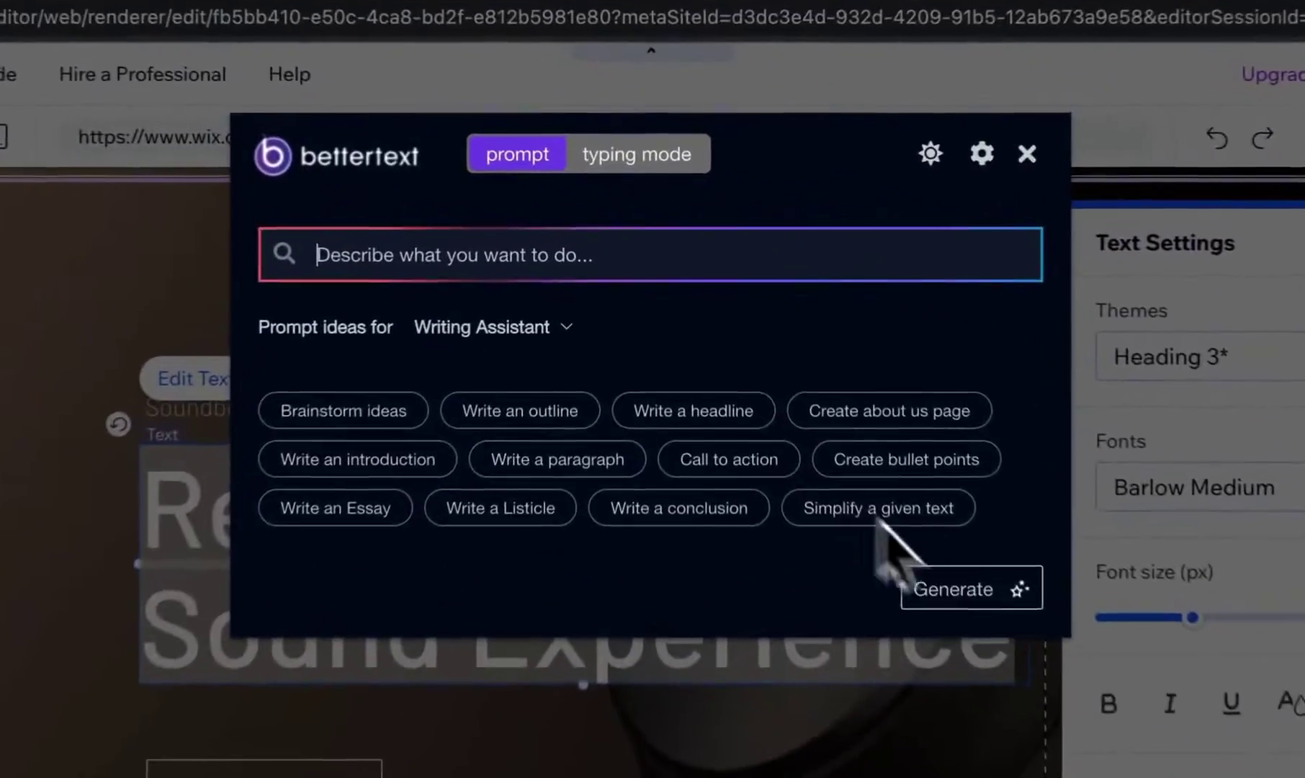
- Generate a headline for an online headphones store with bettertext in the Wix Editor
left_click(736, 419)
type("Generate attention-grabbing headline for online headphones store")
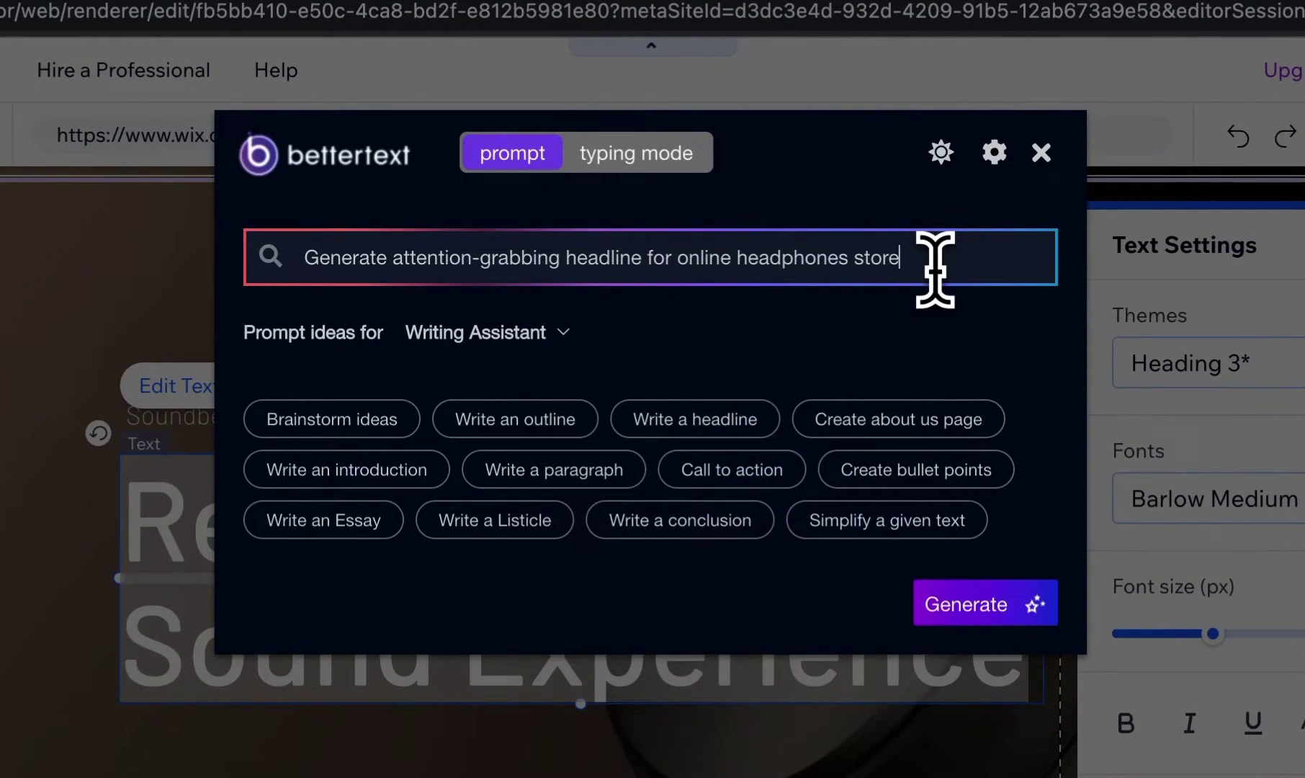
left_click(982, 597)
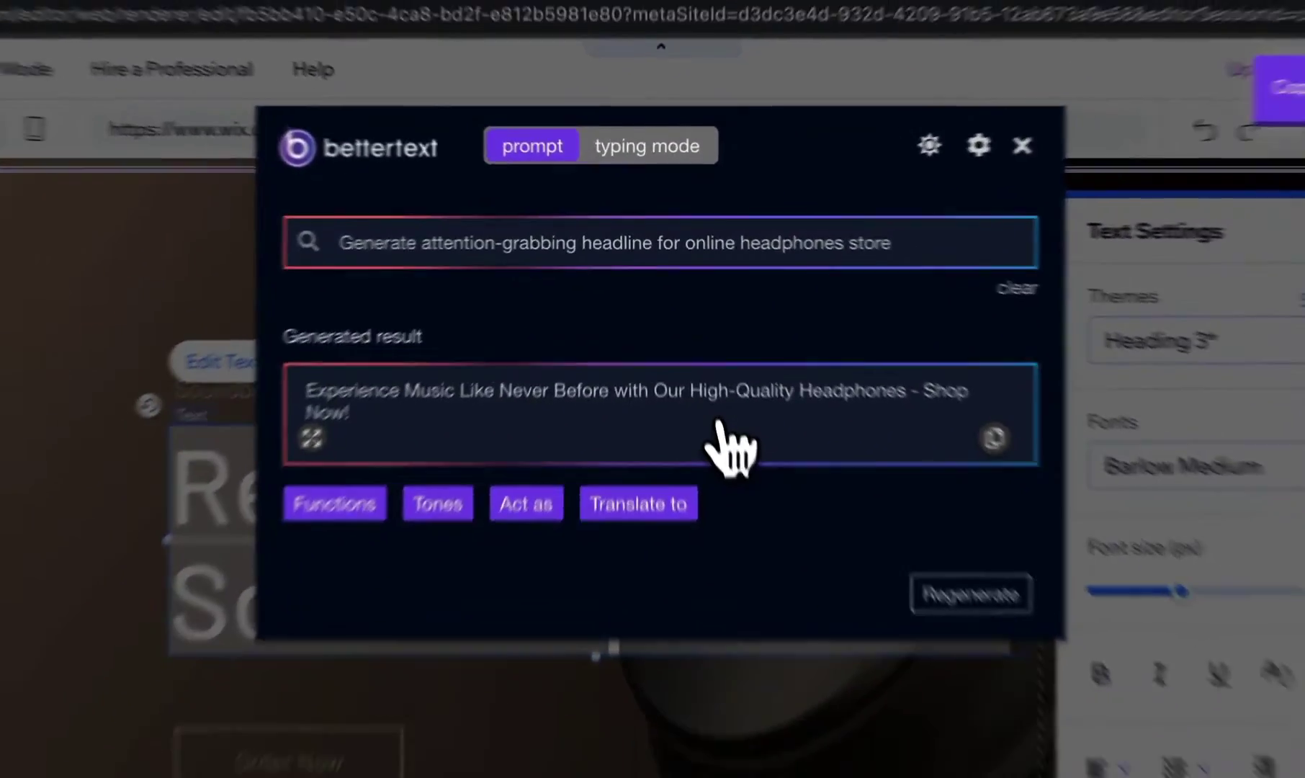
- Insert the headline, then continue the Yayoi tagline and copy the generated sentence
left_click(719, 434)
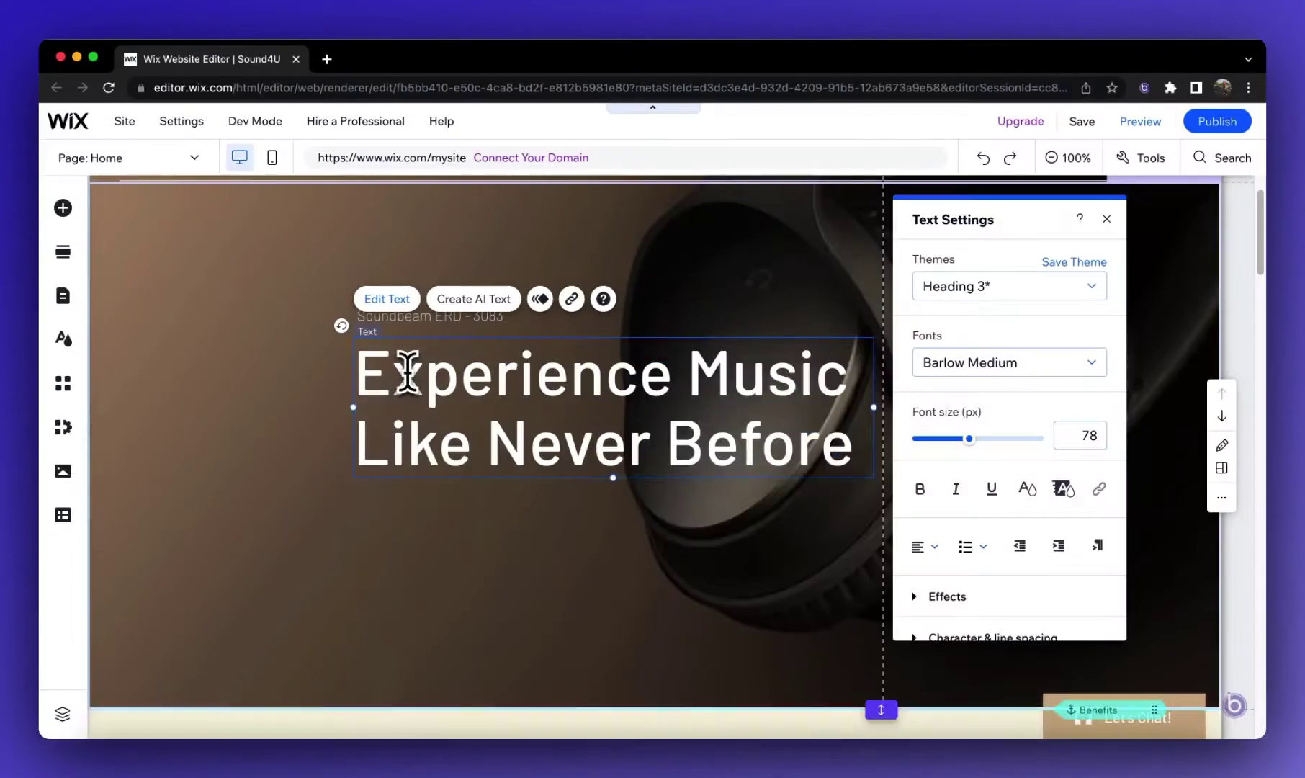
scroll(407, 372, "down", 2)
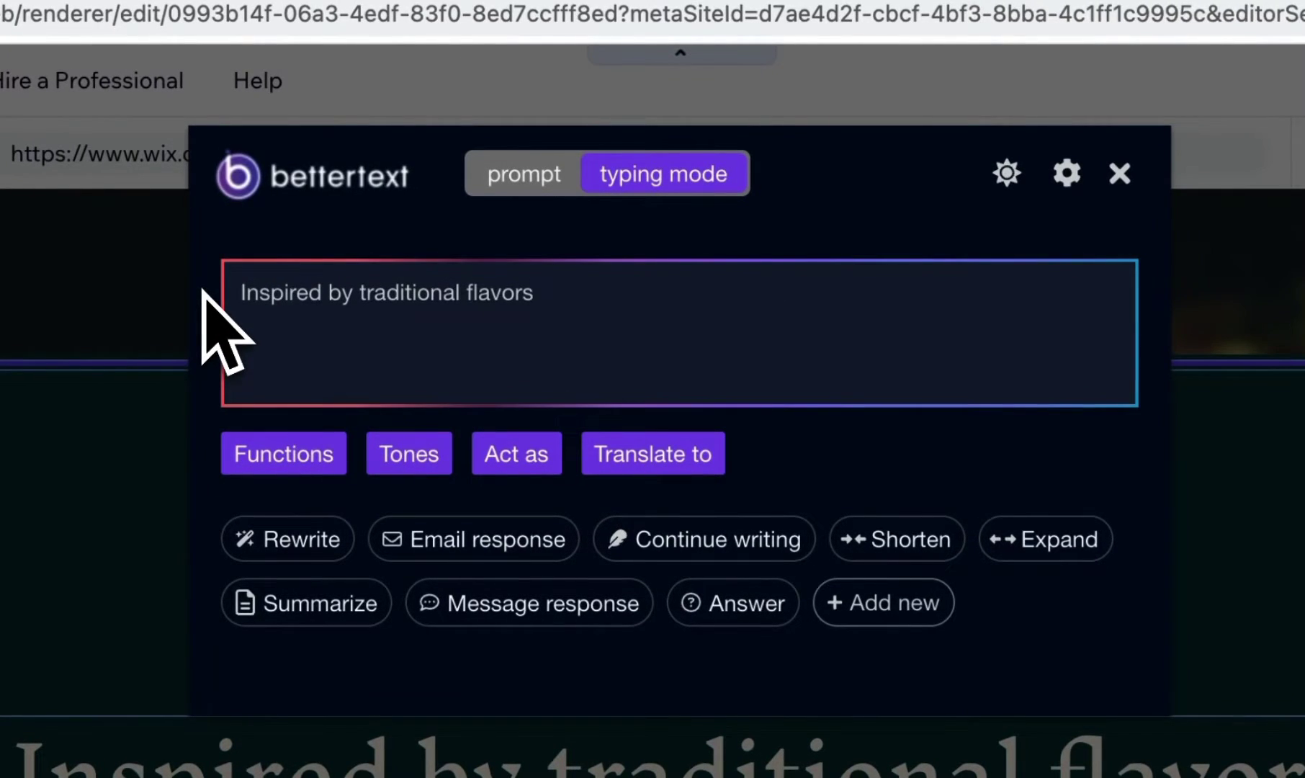
left_click(697, 558)
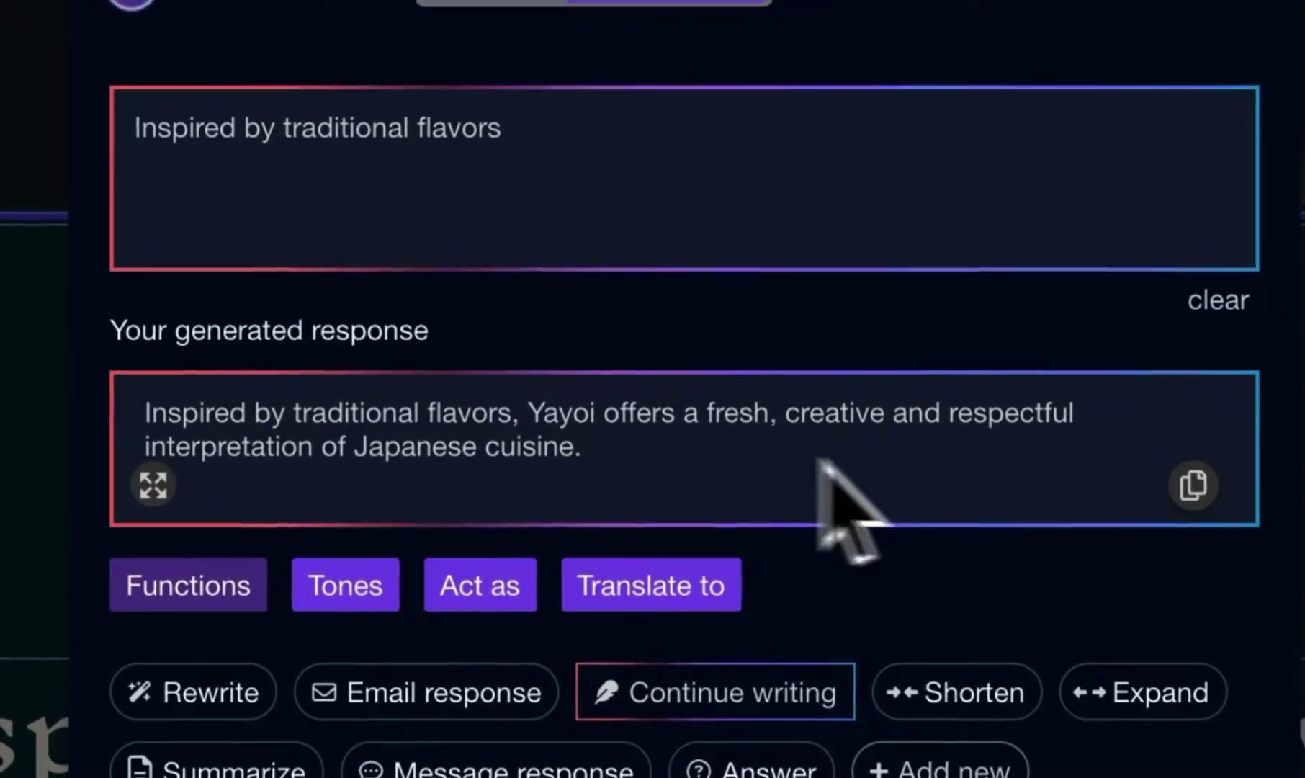
left_click(1193, 485)
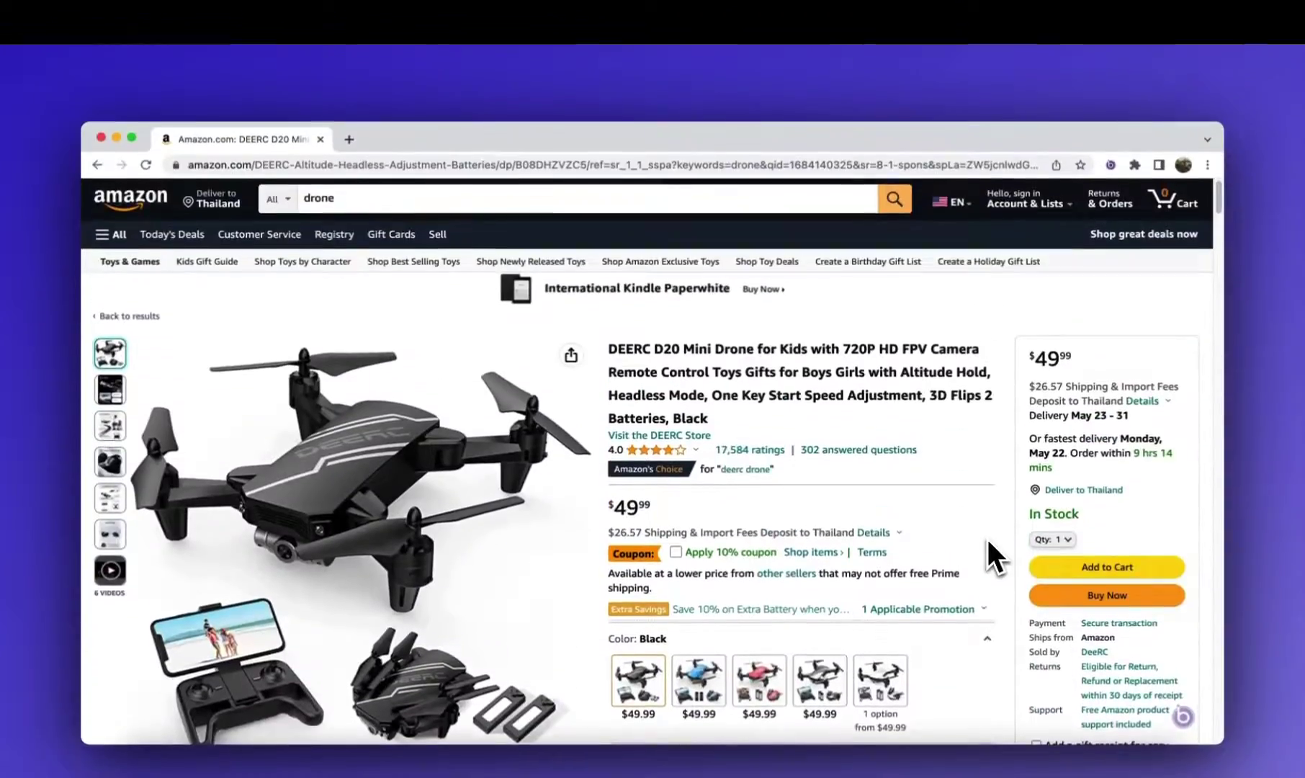
scroll(987, 538, "down", 5)
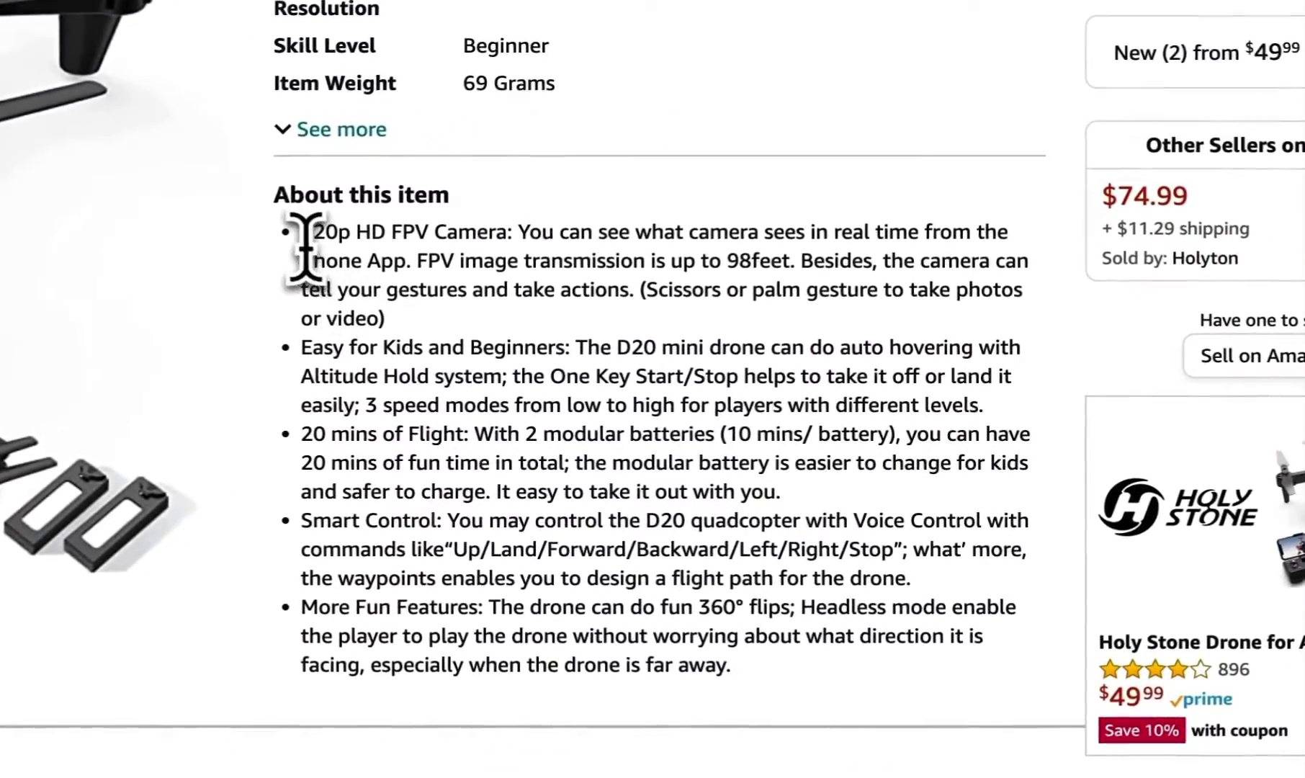
- Rewrite, summarize and expand the drone's About this item bullets with bettertext
left_click_drag(304, 245, 806, 675)
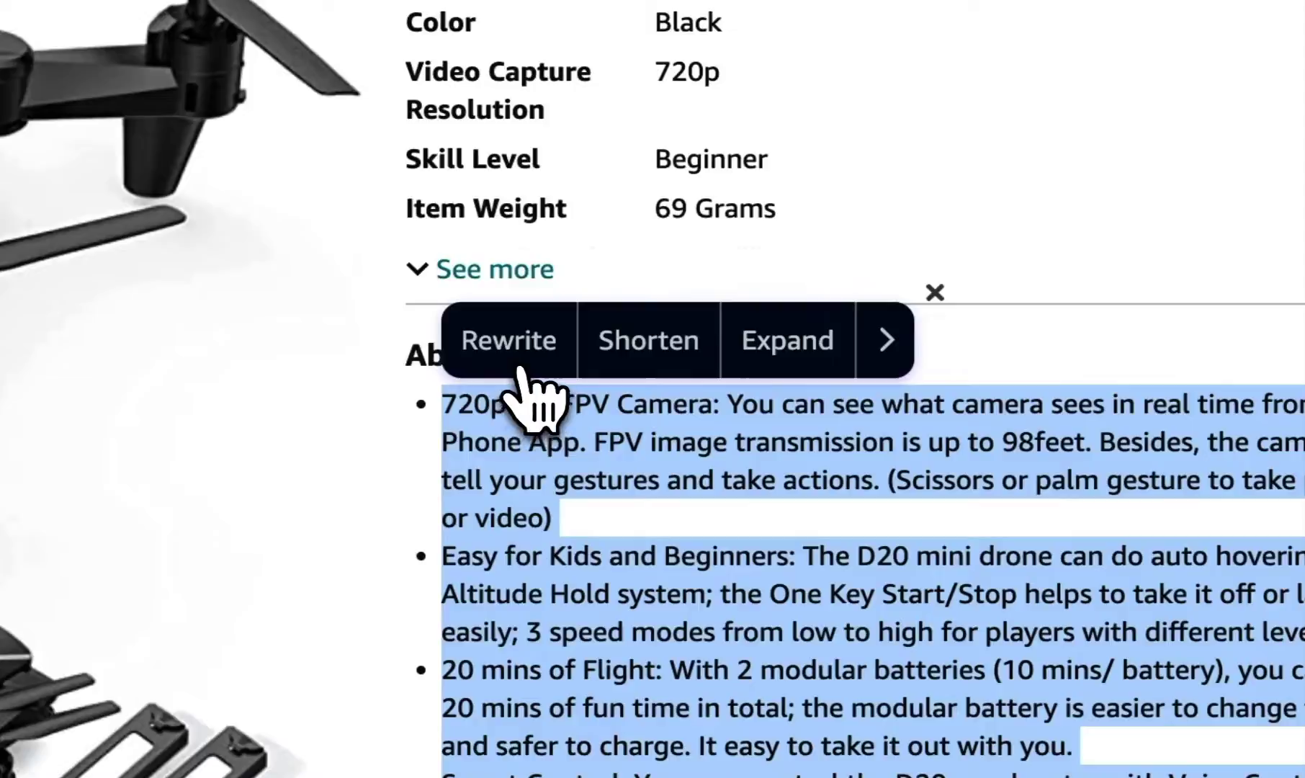
left_click(523, 369)
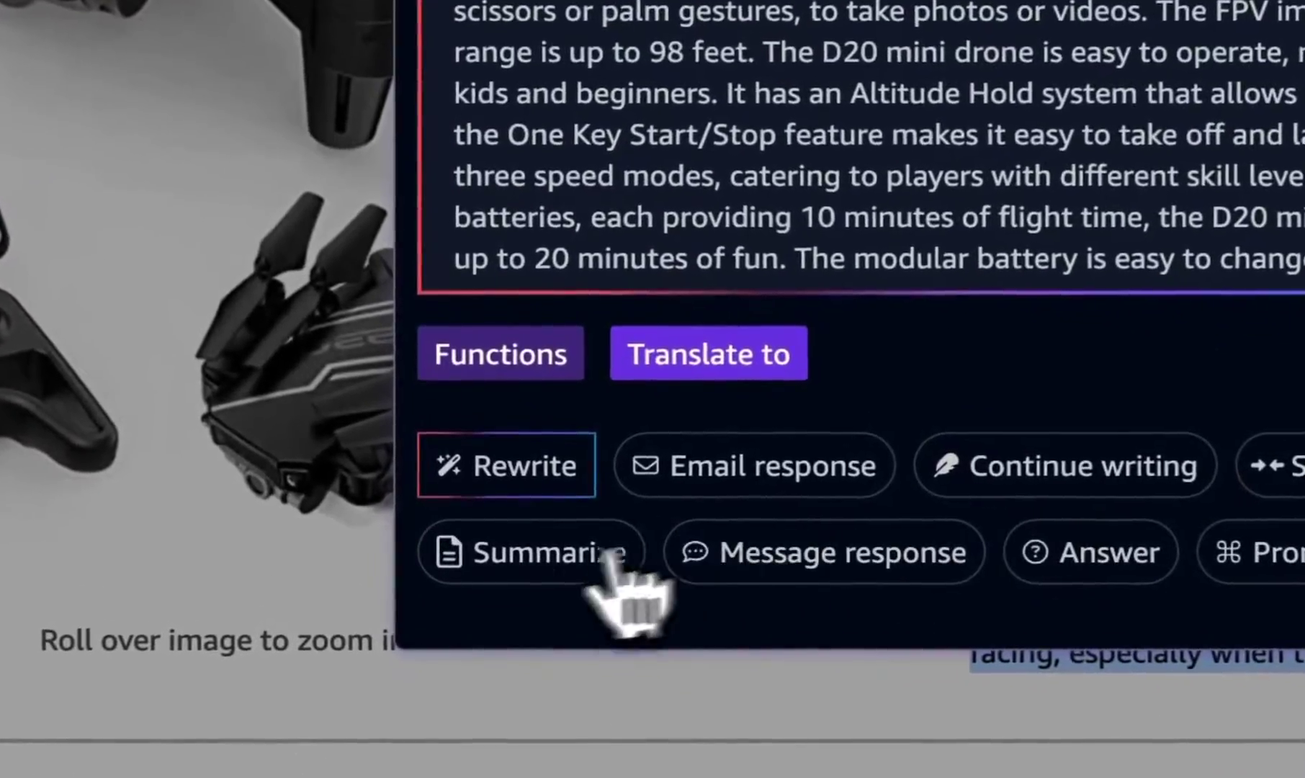
left_click(470, 551)
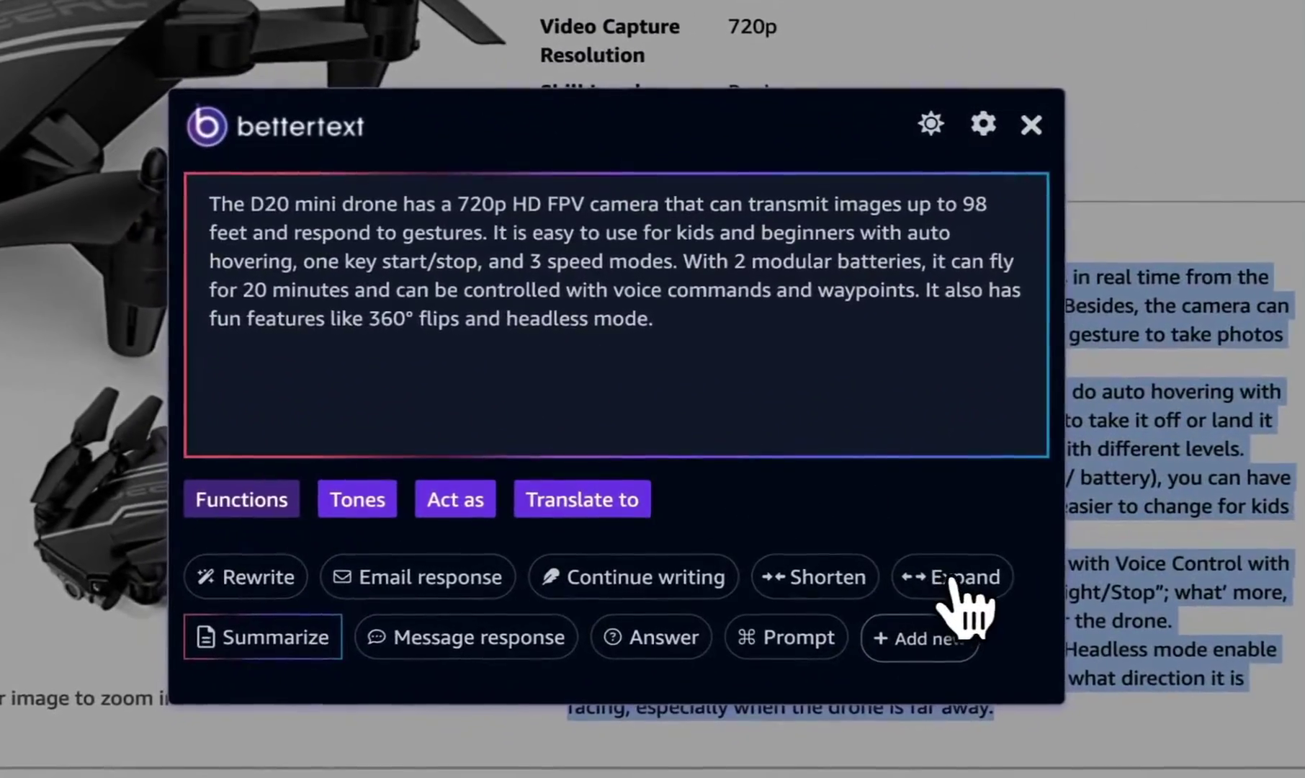
left_click(954, 580)
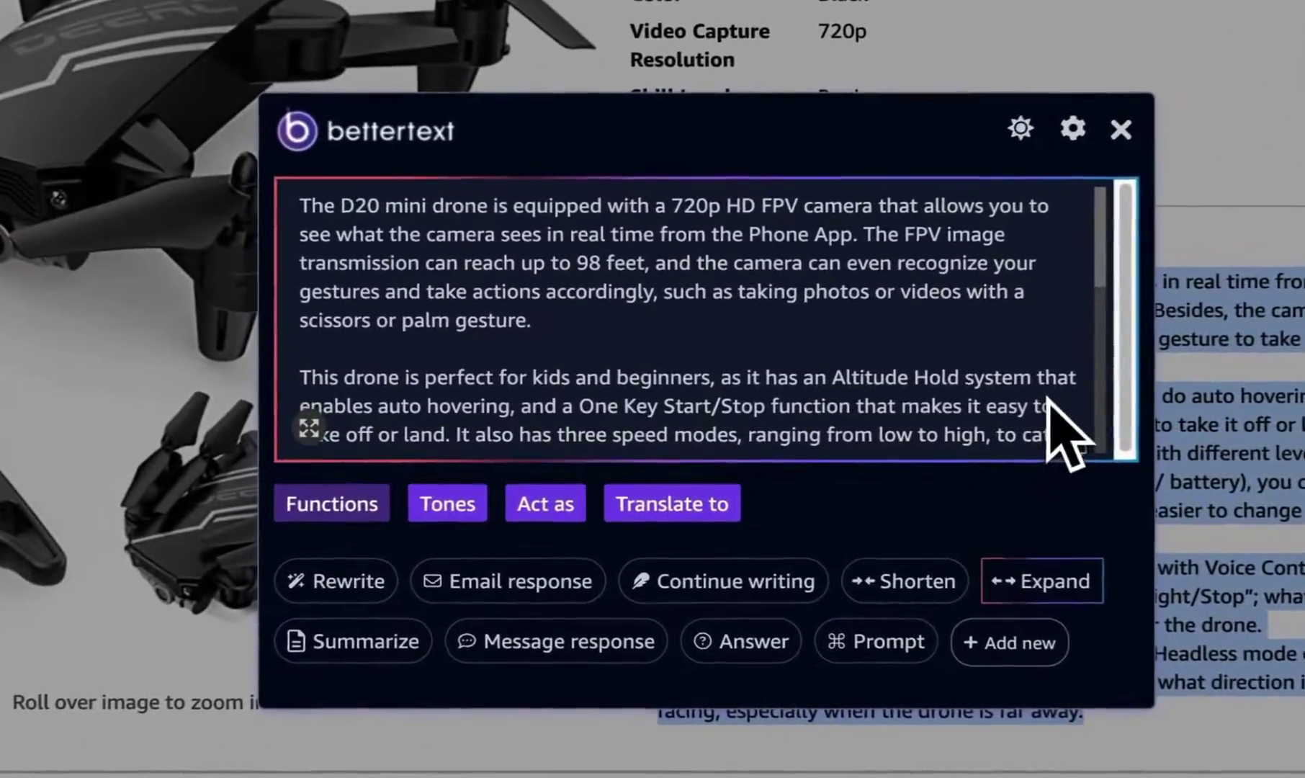
scroll(825, 416, "down", 5)
scroll(825, 416, "down", 2)
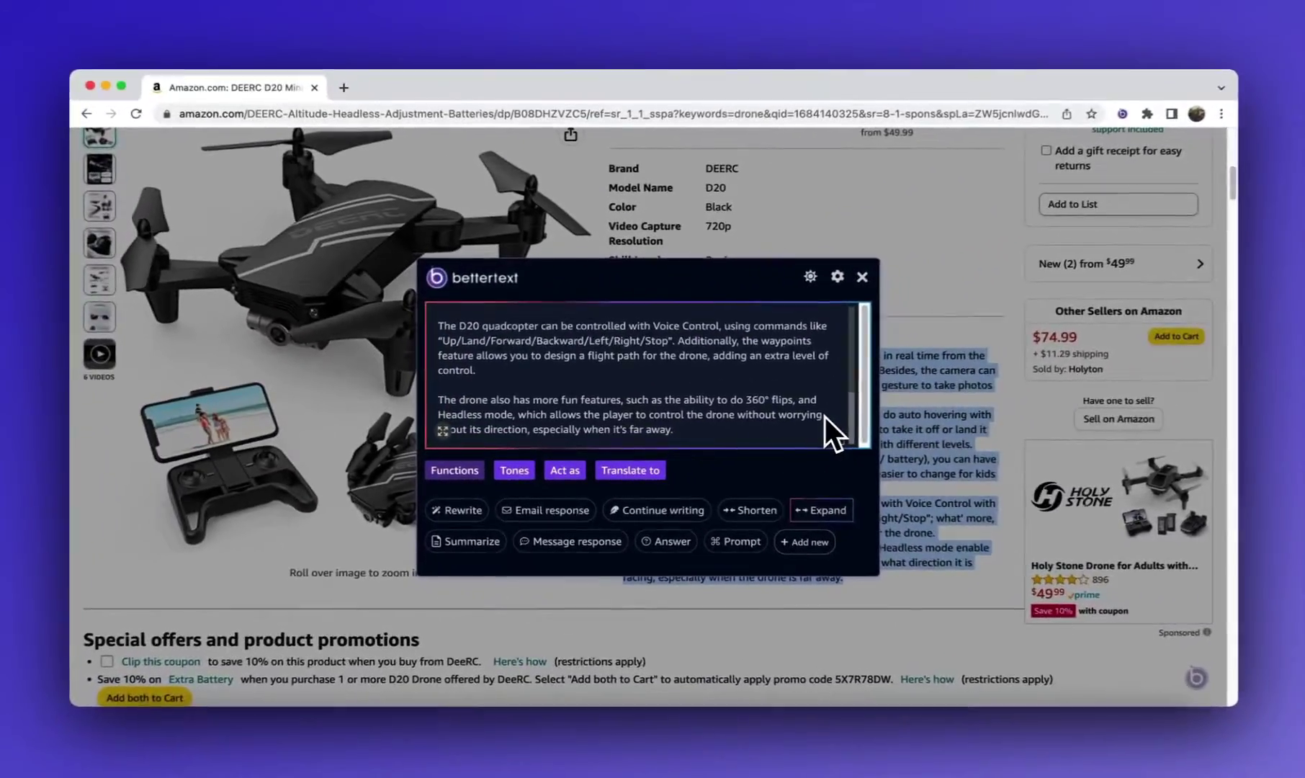
scroll(822, 416, "up", 5)
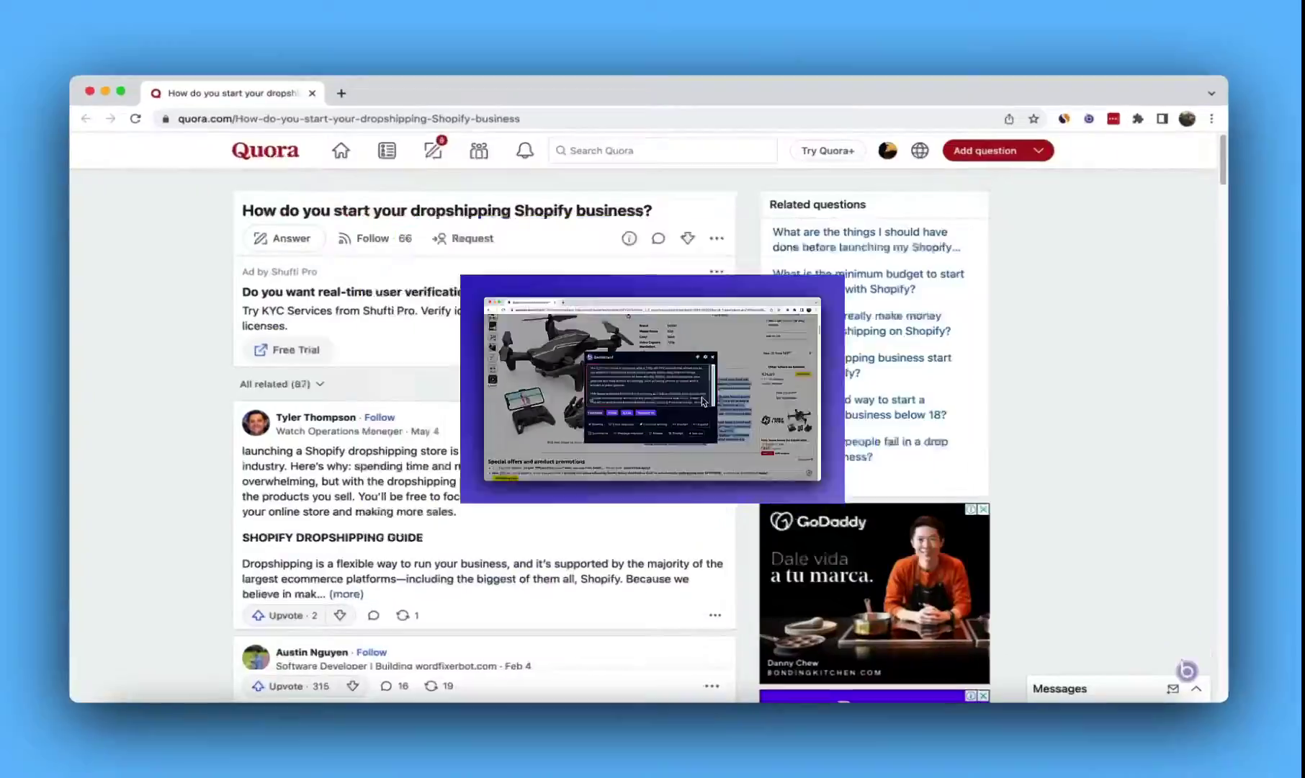
- Insert a bettertext answer on starting a dropshipping Shopify business and post it
left_click(286, 238)
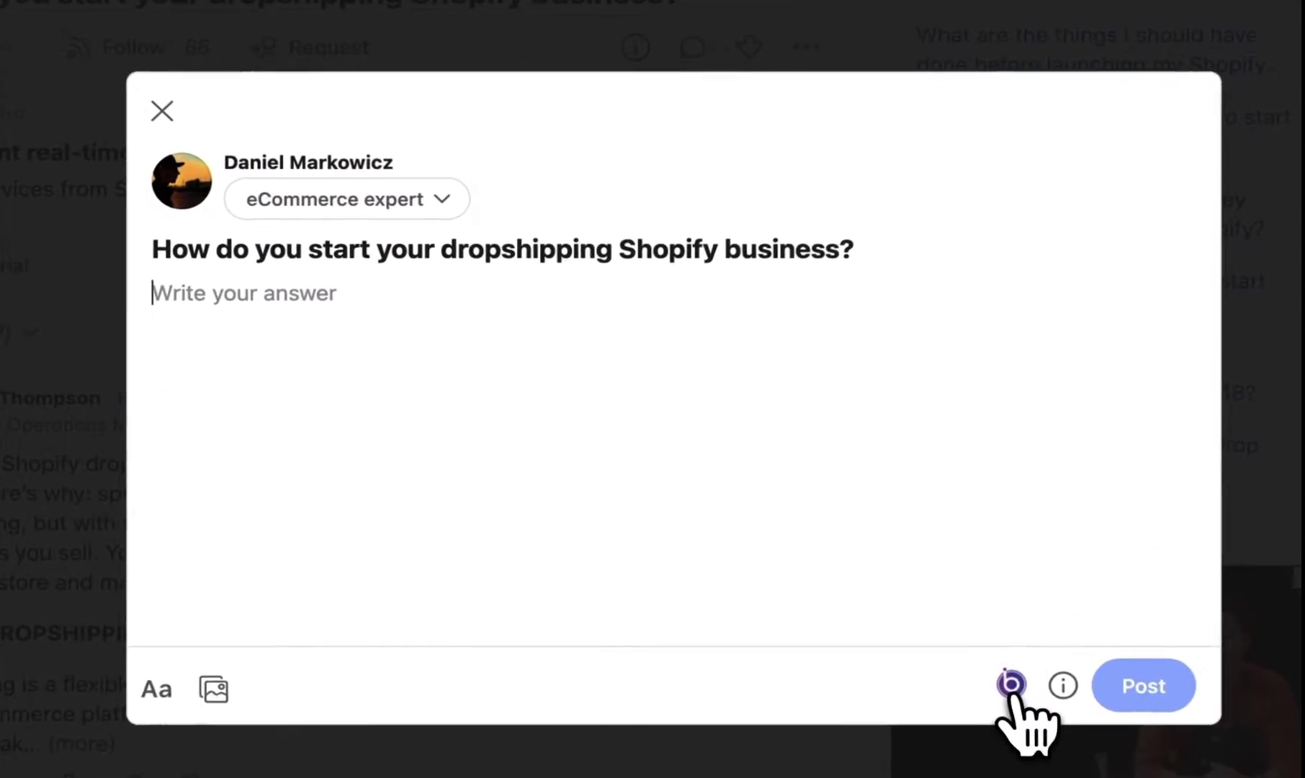
left_click(1011, 684)
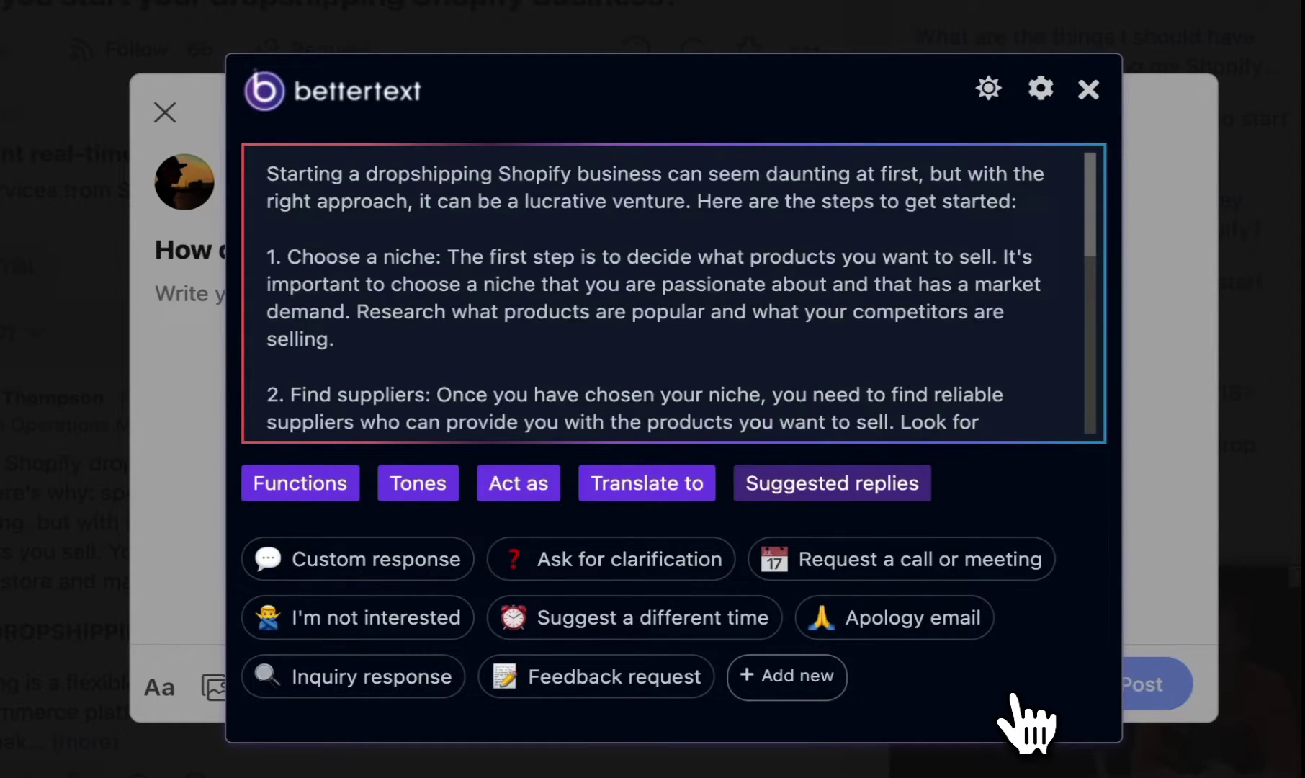
left_click(742, 368)
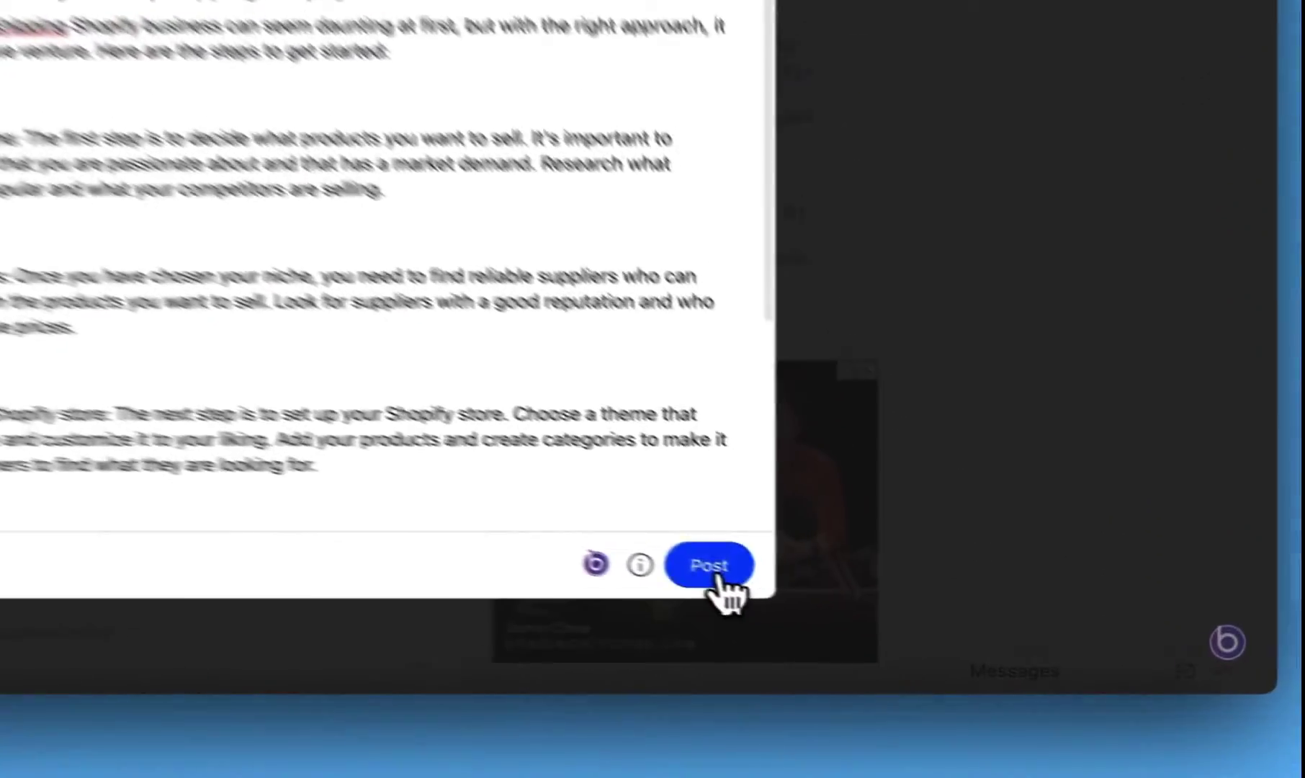
left_click(884, 620)
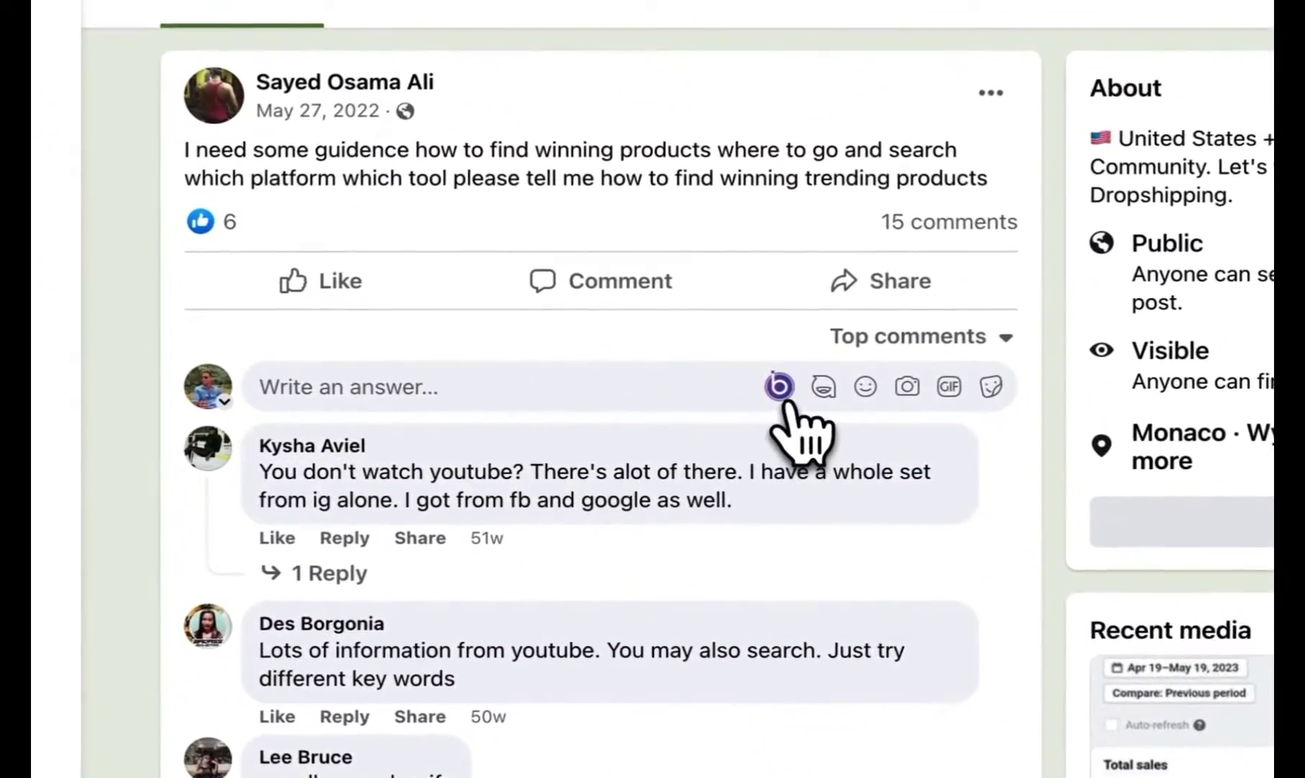
- Insert bettertext's reply about finding winning products into the Write an answer field
left_click(770, 394)
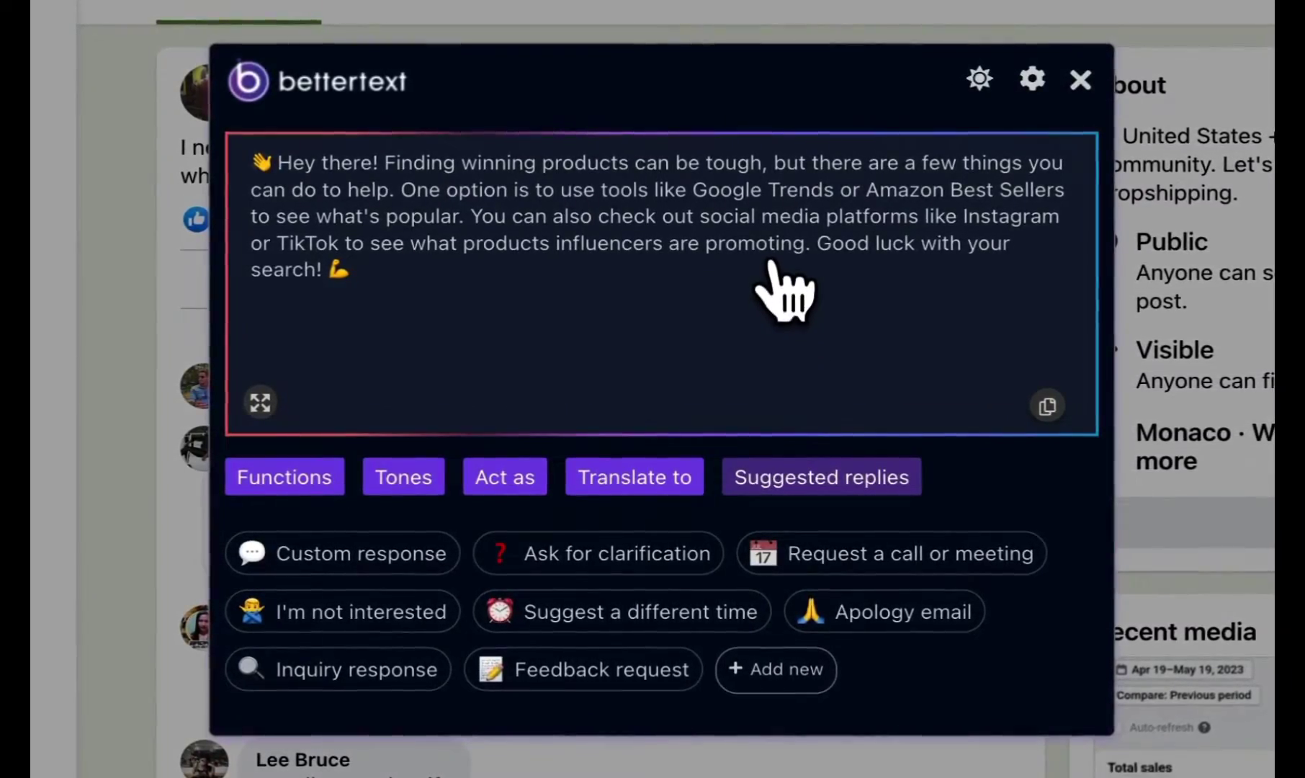
left_click(780, 292)
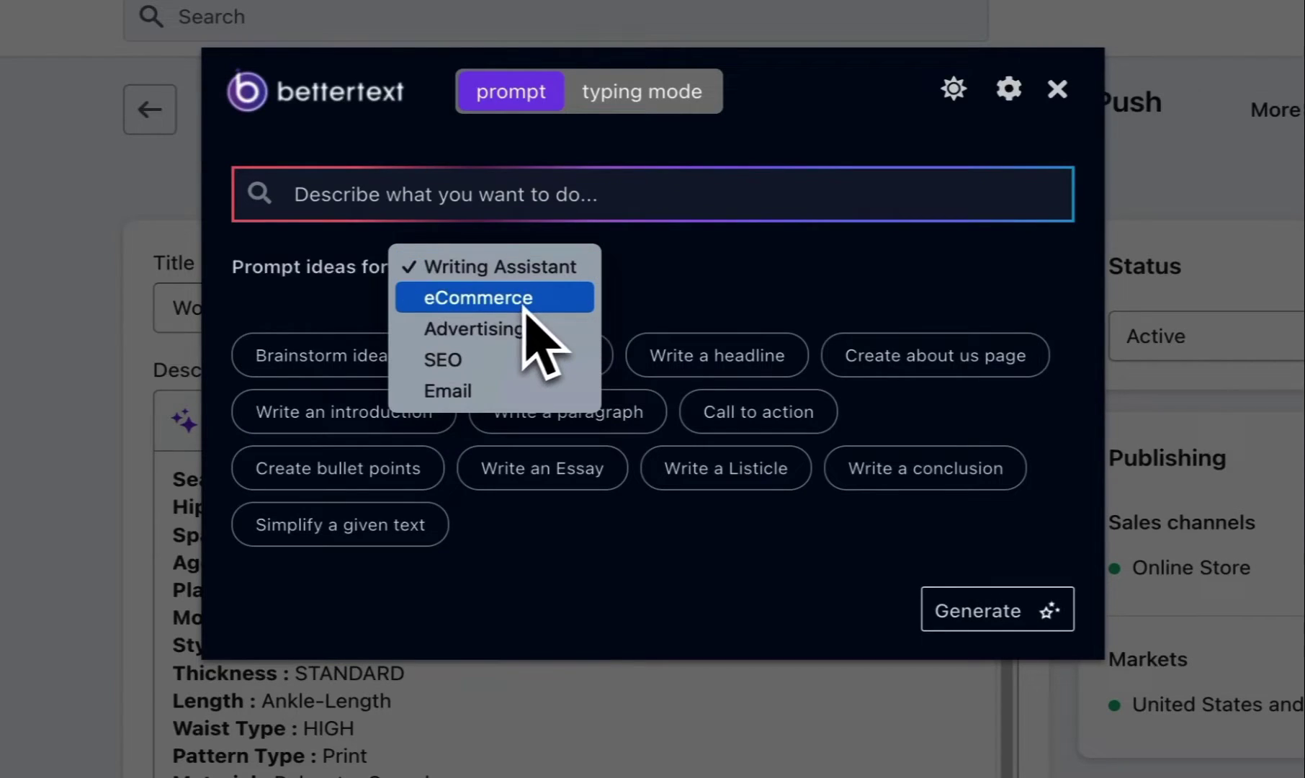
- Generate a yoga leggings title using the eCommerce 'Generate a product title' prompt and pasted topic
left_click(490, 298)
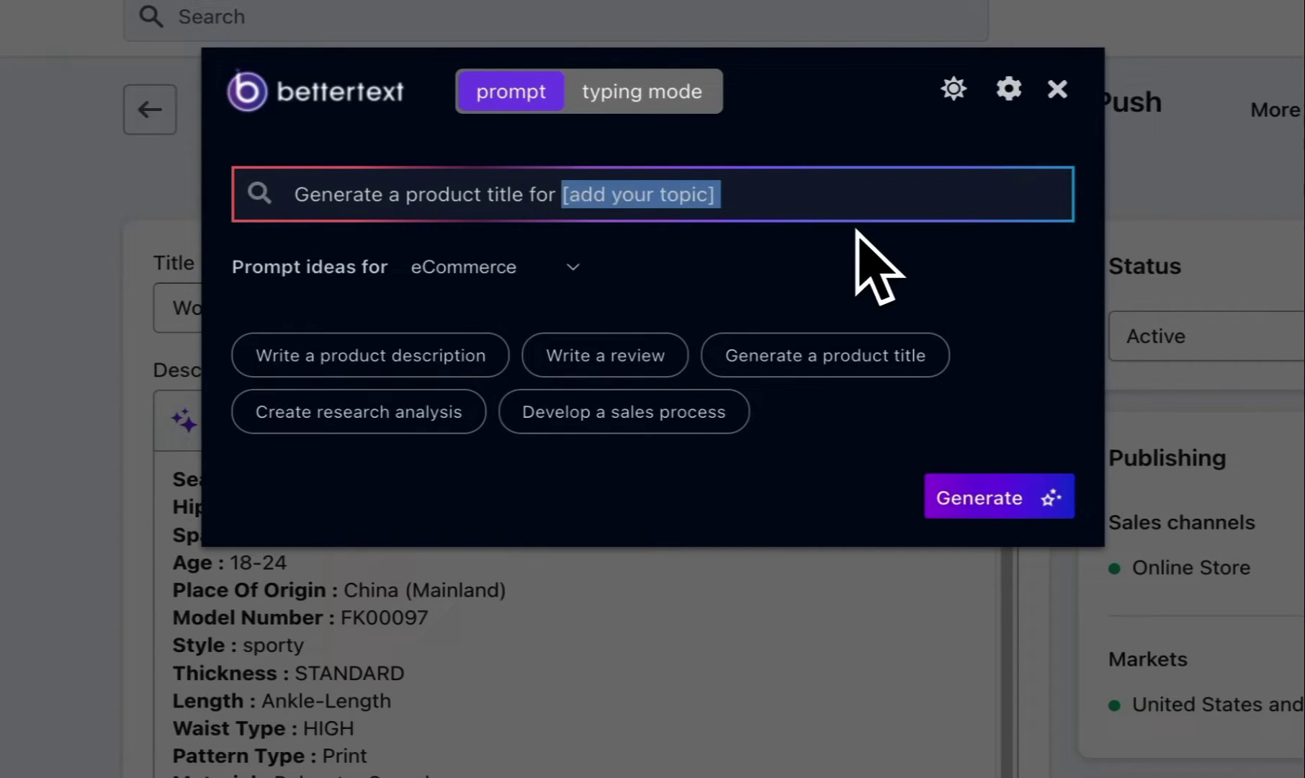
type("Women Fitness Sporting Yoga Pants High Waist Printed Leggings Push Up Elastic Pencil Pants Workout Water Droplets Leggings")
left_click(1002, 558)
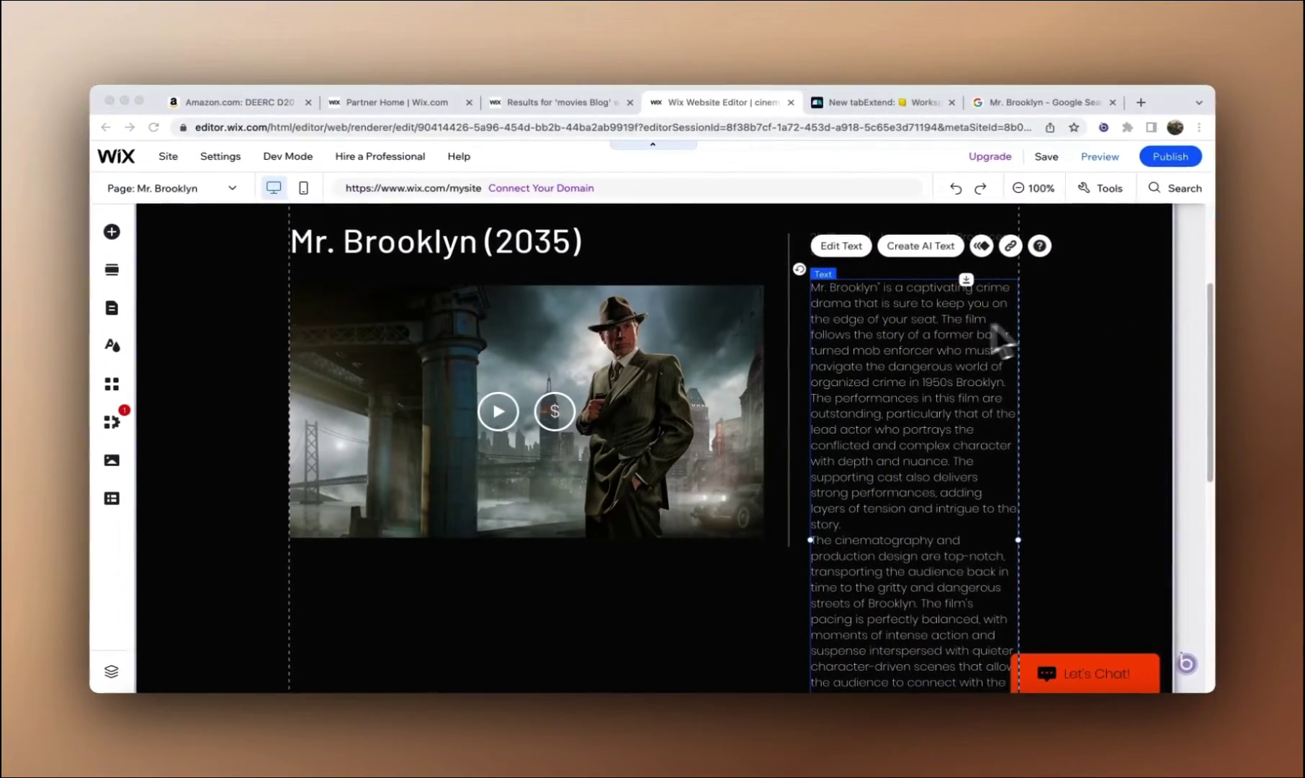
- Select the Mr. Brooklyn review text and translate it into German
double_click(878, 350)
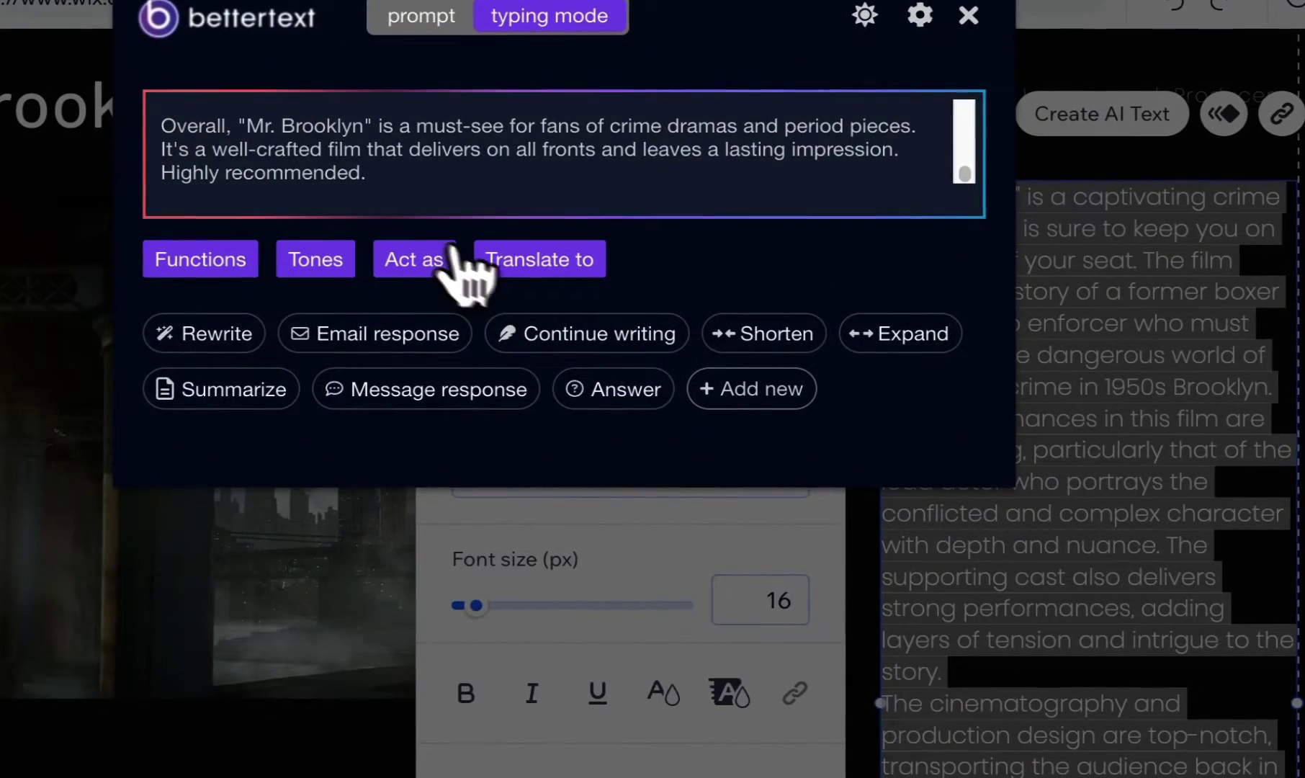
left_click(526, 272)
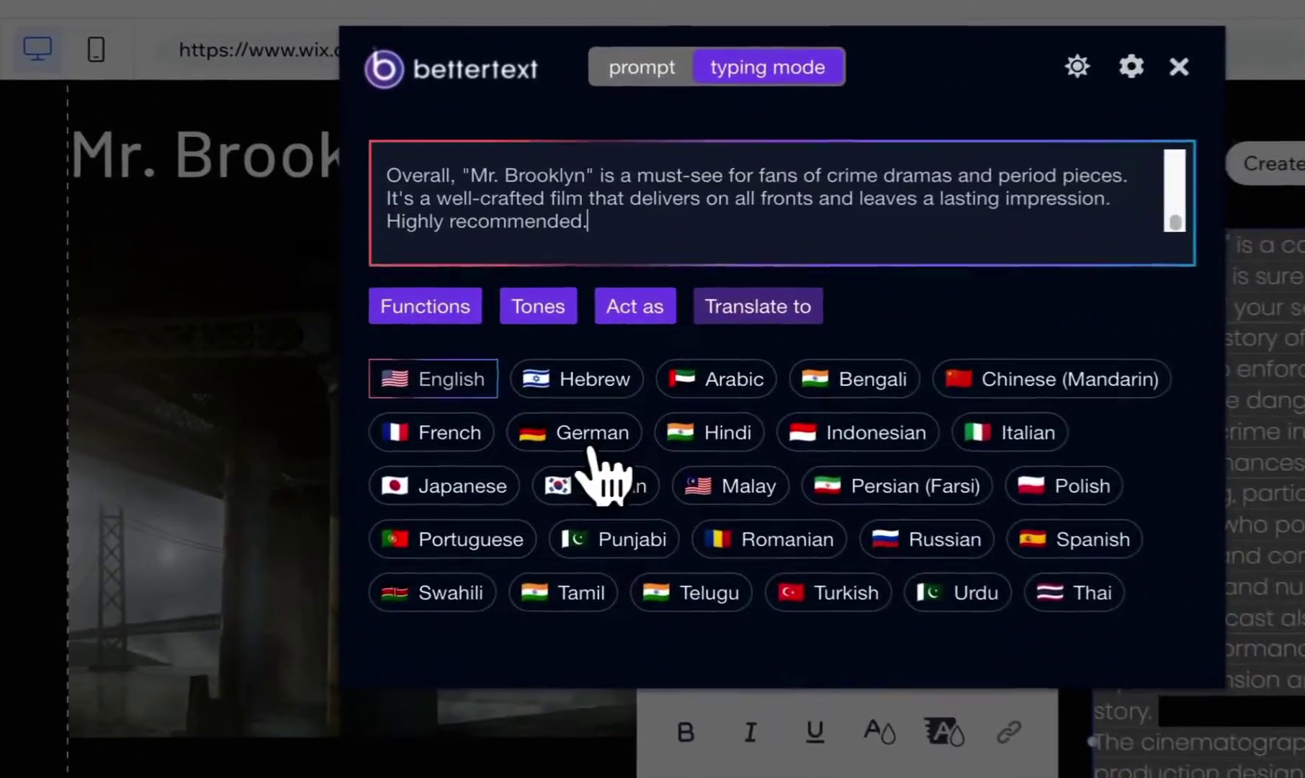
left_click(561, 386)
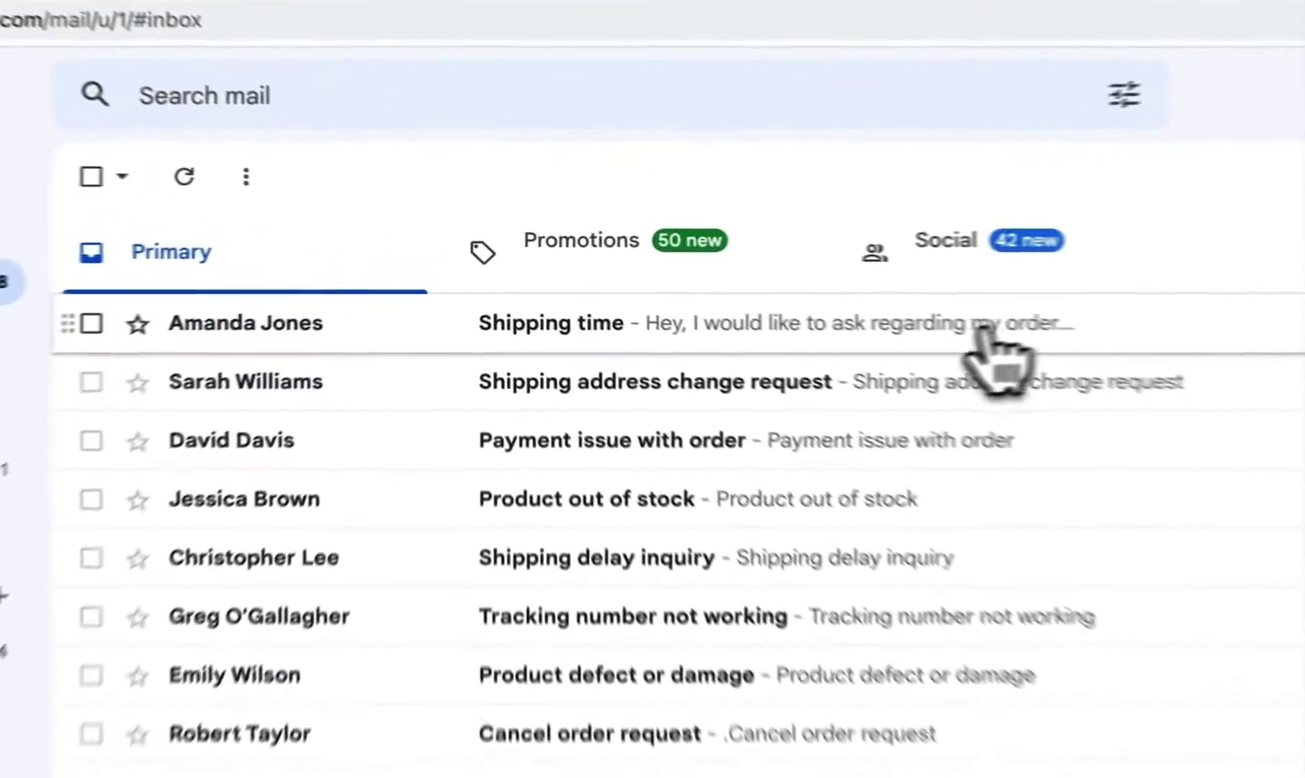
left_click(994, 345)
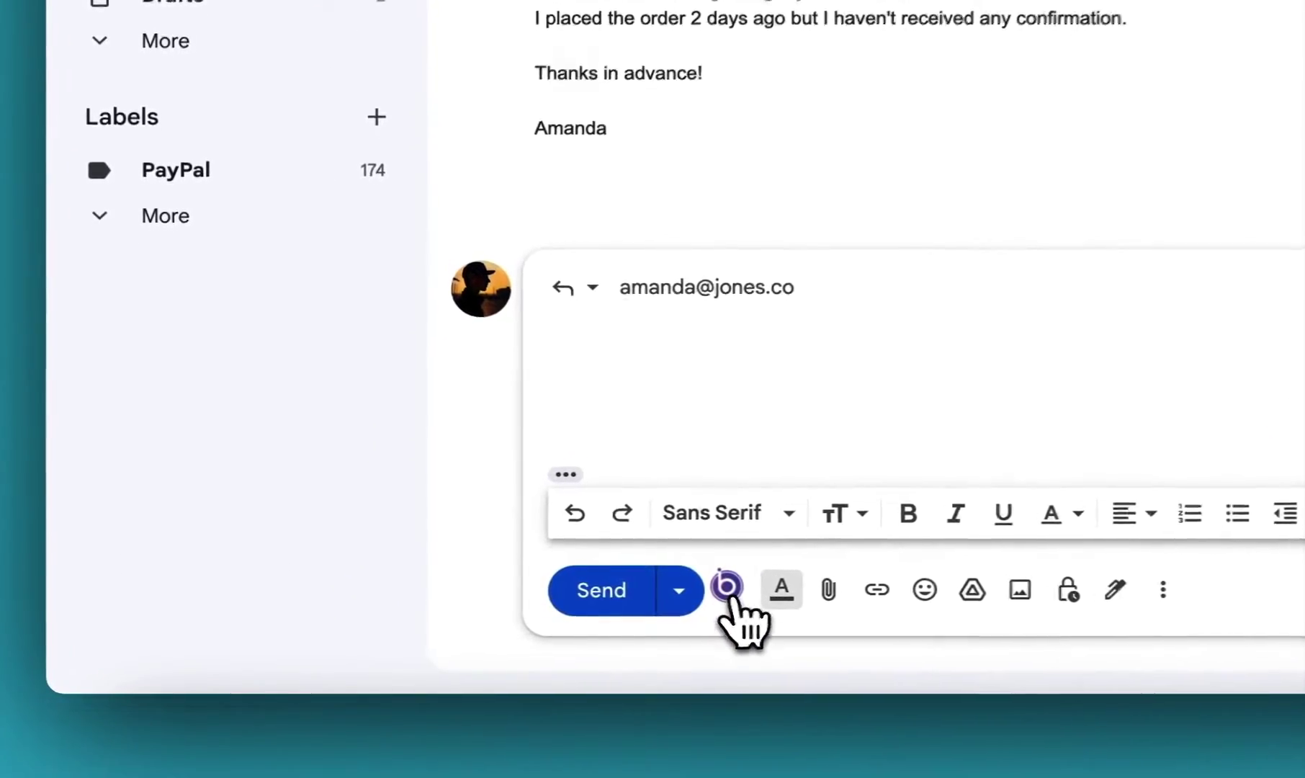
left_click(727, 588)
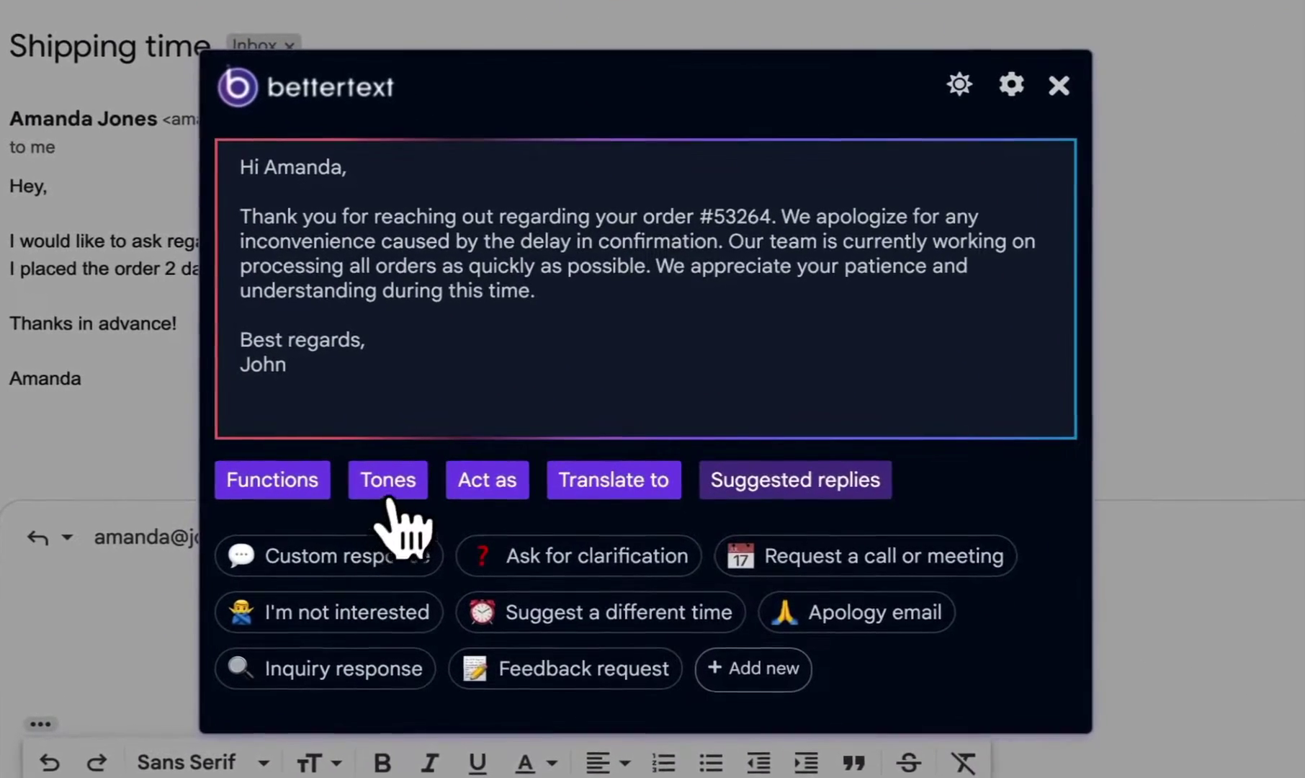
left_click(522, 460)
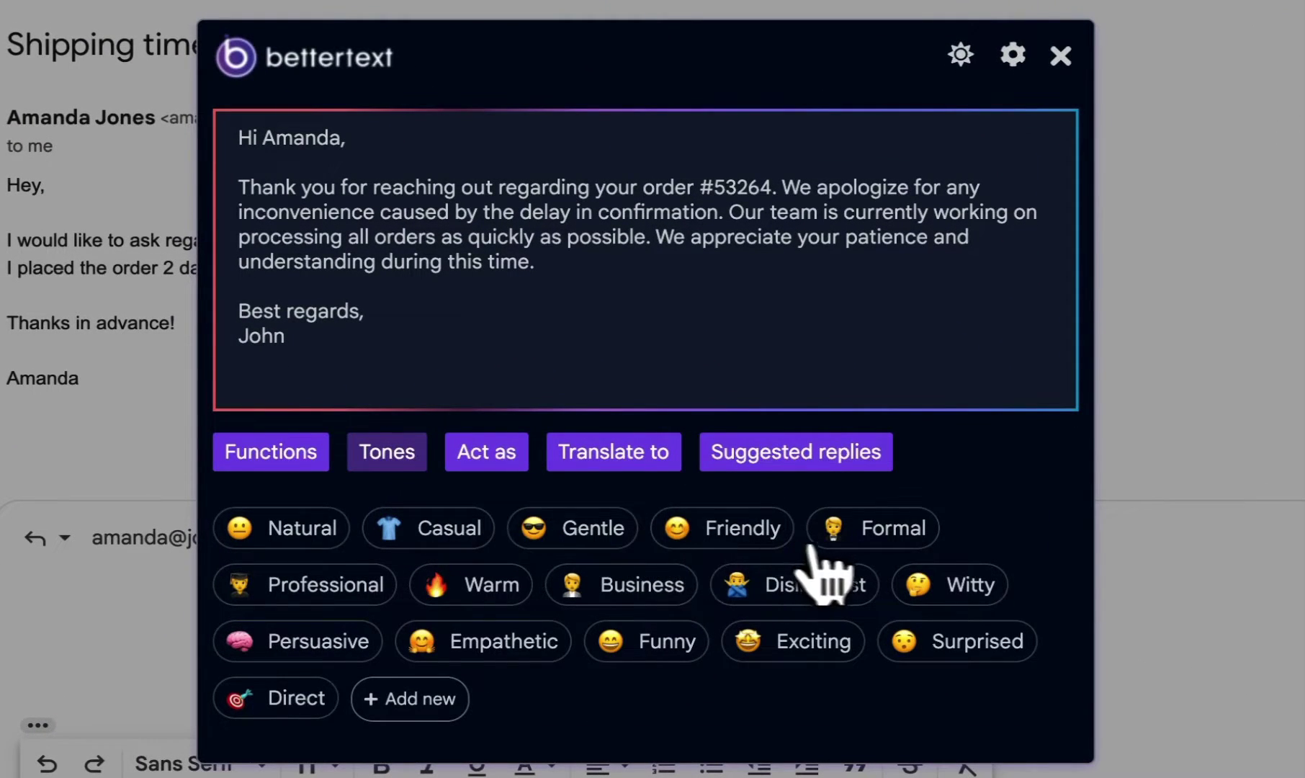
left_click(881, 547)
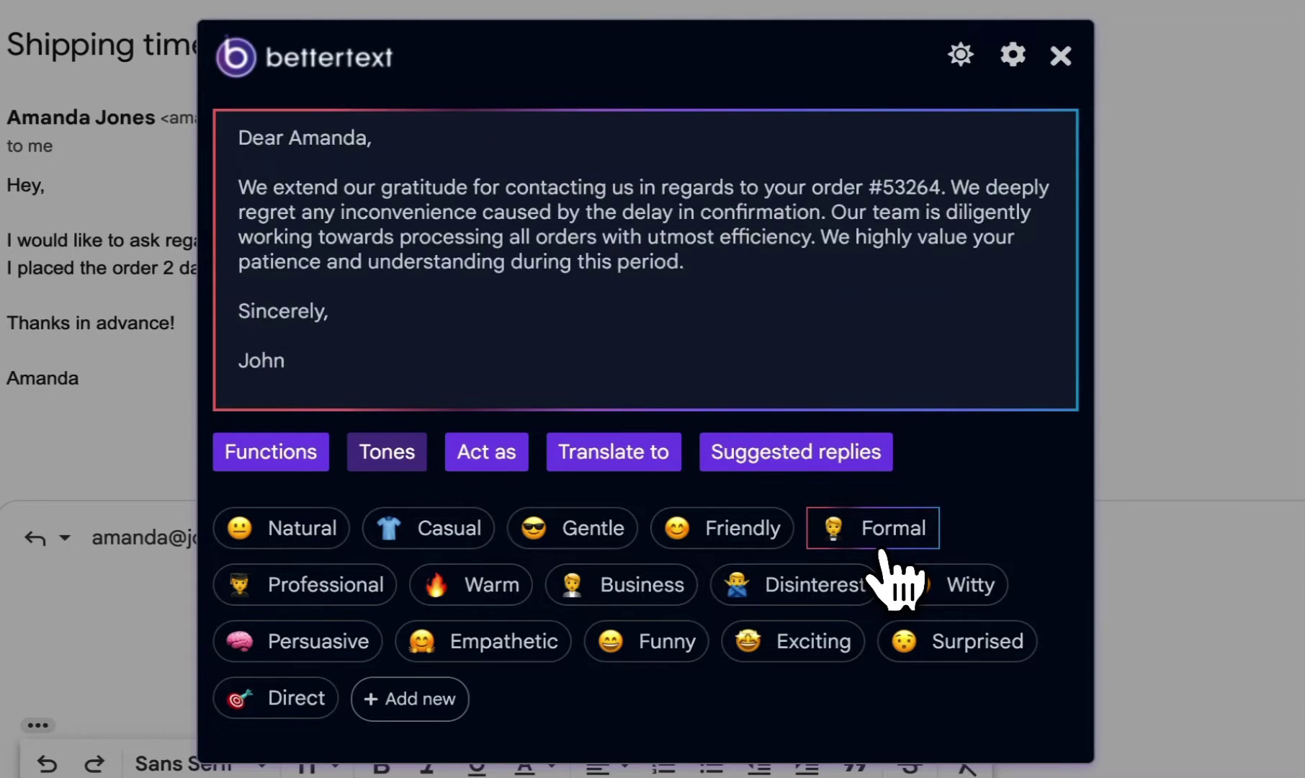
left_click(739, 541)
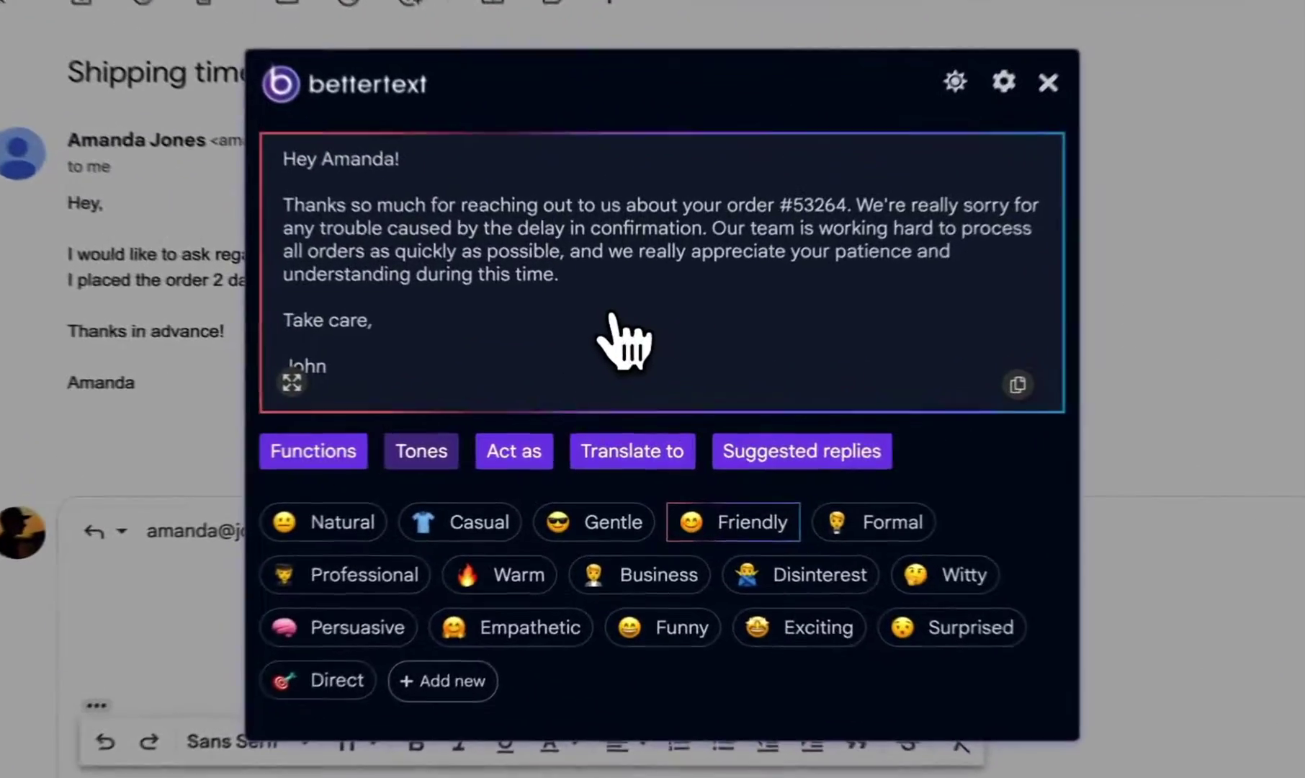
left_click(623, 332)
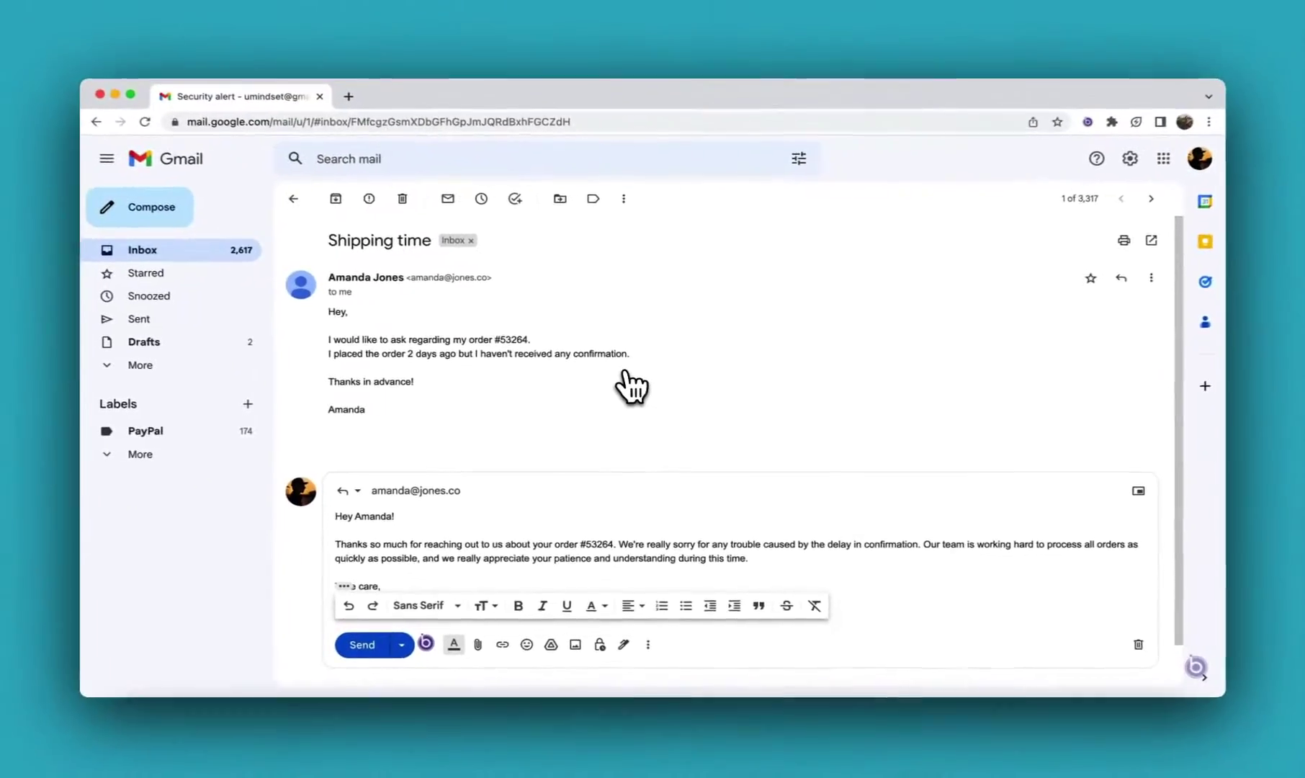